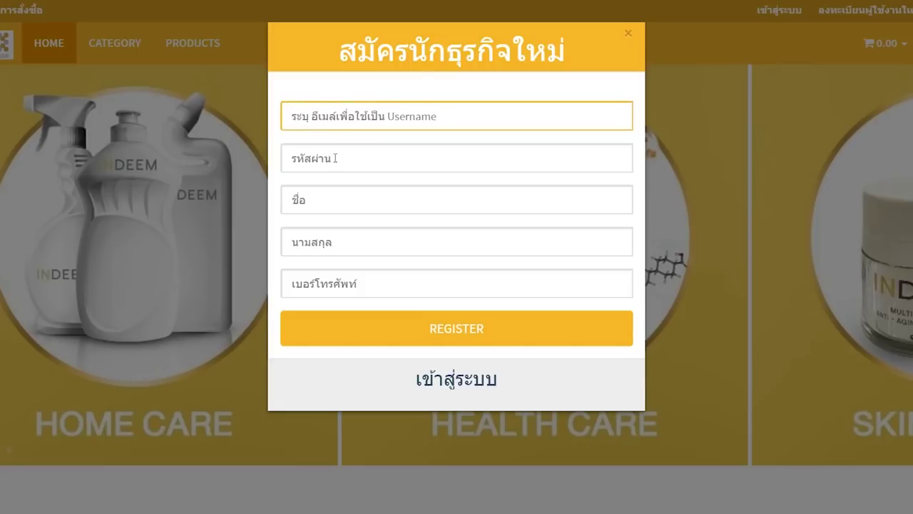
Enter the new member's email, password, first name, surname and phone number, and submit the registration
{"action": "left_click", "coordinate": [351, 154]}
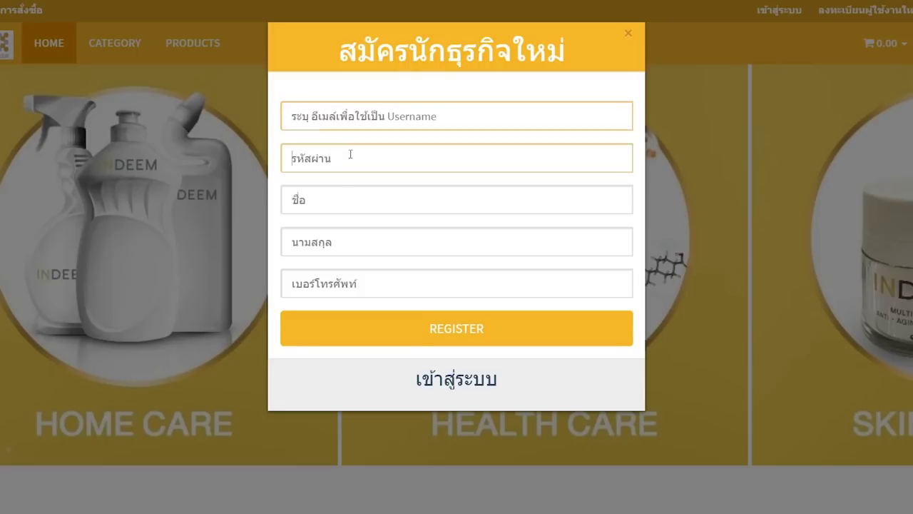
{"action": "left_click", "coordinate": [342, 195]}
{"action": "left_click", "coordinate": [339, 235]}
{"action": "left_click", "coordinate": [341, 275]}
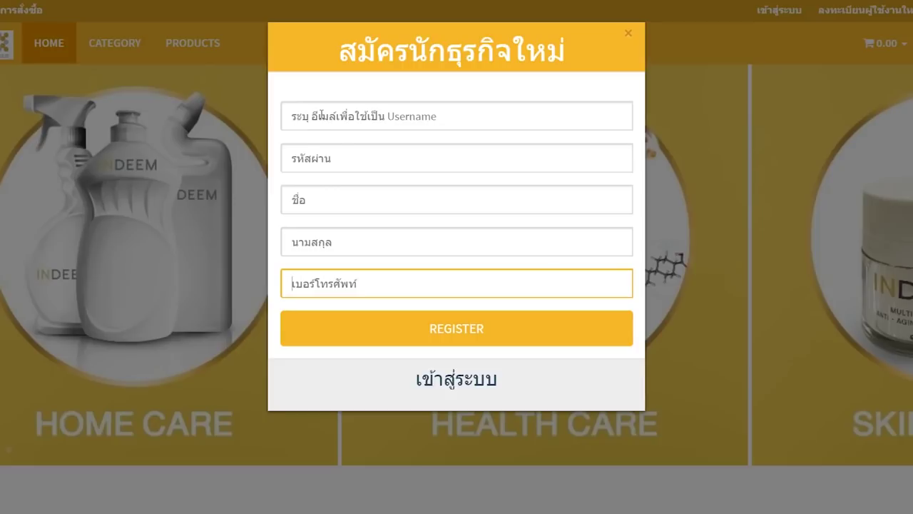
{"action": "left_click", "coordinate": [585, 116]}
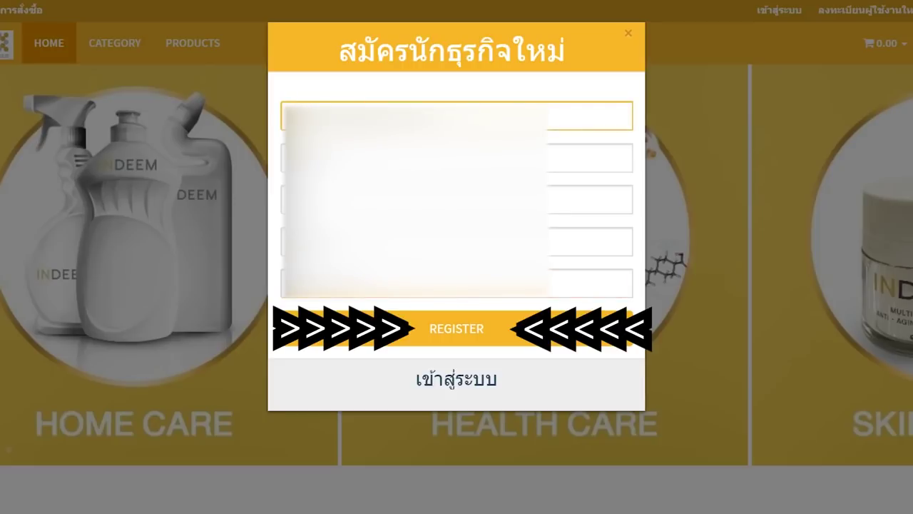
{"action": "left_click", "coordinate": [434, 336]}
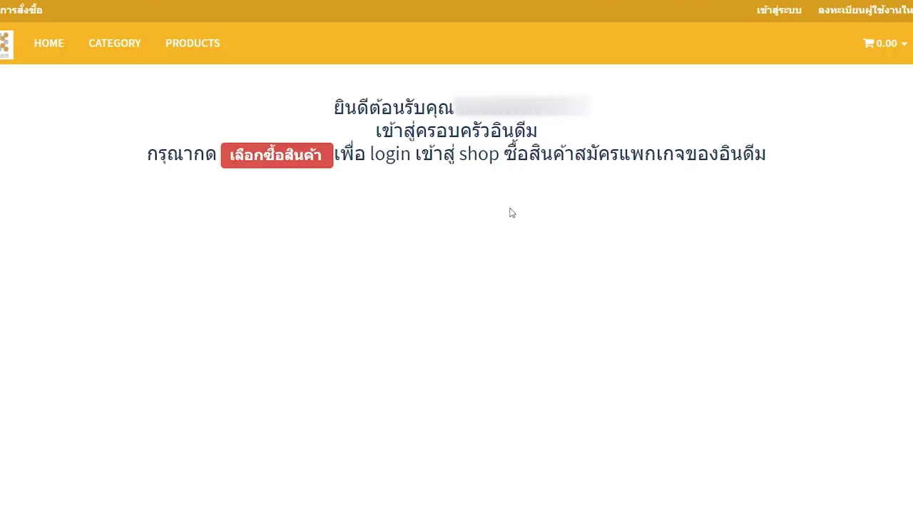
Go to the shop, log in with the new member account, and open its account page
{"action": "left_click", "coordinate": [265, 163]}
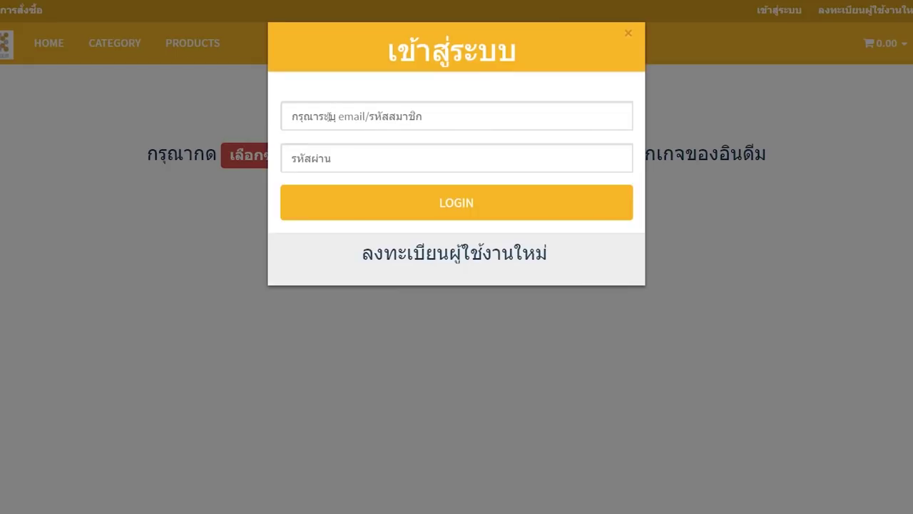
{"action": "left_click", "coordinate": [465, 212]}
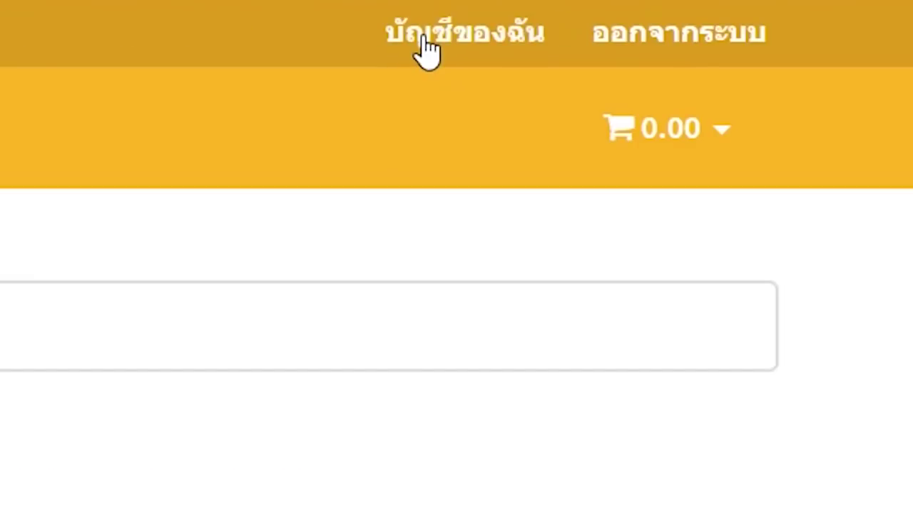
{"action": "left_click", "coordinate": [425, 50]}
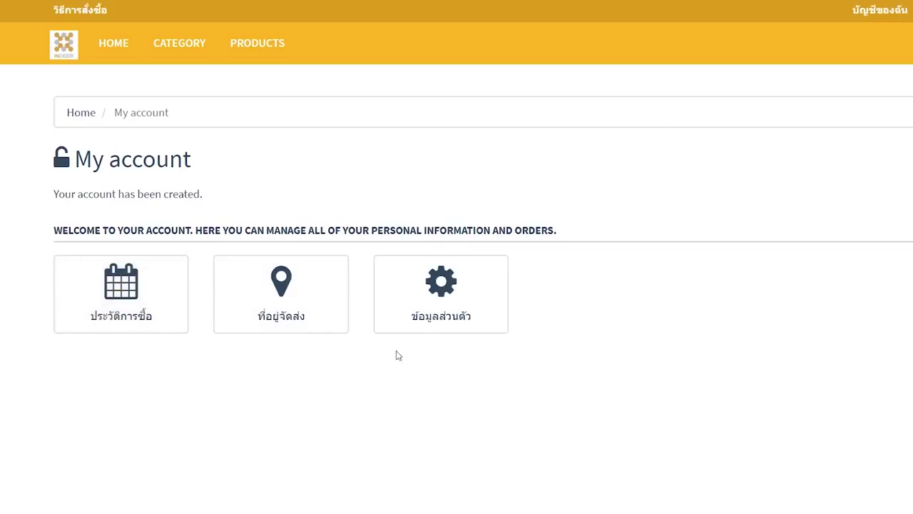
Open the personal information form, check the National ID field and name-title choices, and scroll down
{"action": "left_click", "coordinate": [430, 293]}
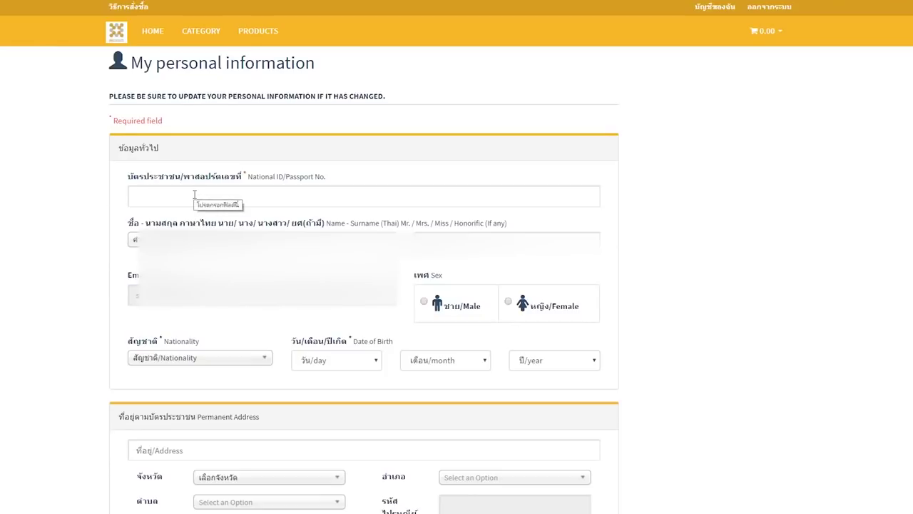
{"action": "left_click", "coordinate": [194, 194]}
{"action": "left_click", "coordinate": [139, 241]}
{"action": "left_click", "coordinate": [84, 254]}
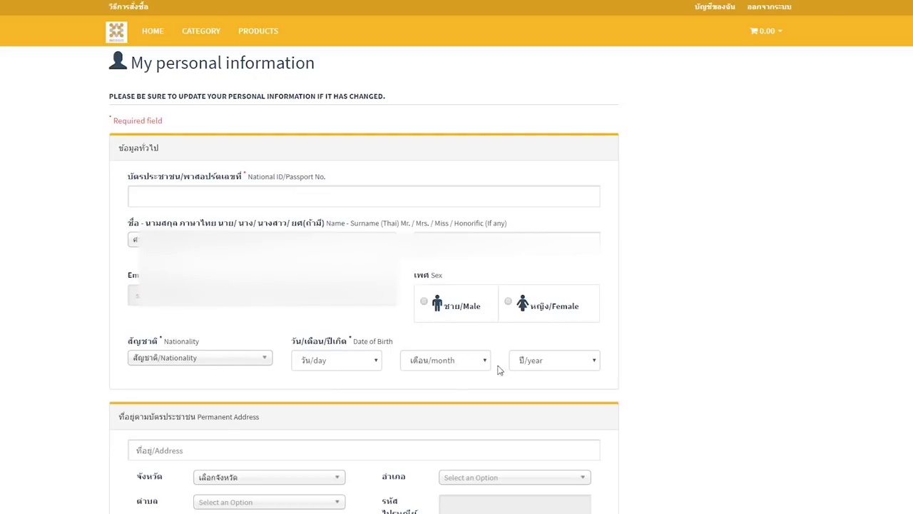
{"action": "scroll", "coordinate": [513, 367], "scroll_direction": "down", "scroll_amount": 5}
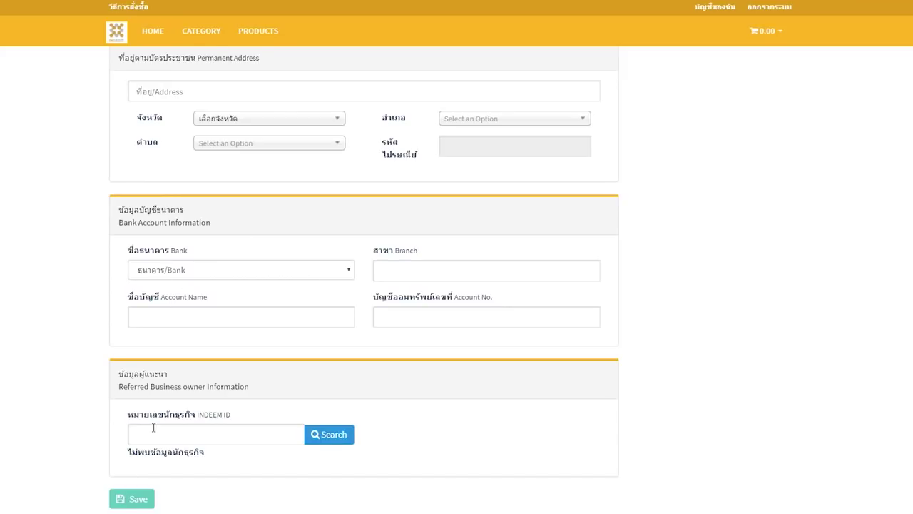
Paste the referrer's INDEEM ID into the referrer field and search to confirm the referrer
{"action": "scroll", "coordinate": [146, 388], "scroll_direction": "down", "scroll_amount": 1}
{"action": "left_click", "coordinate": [151, 392]}
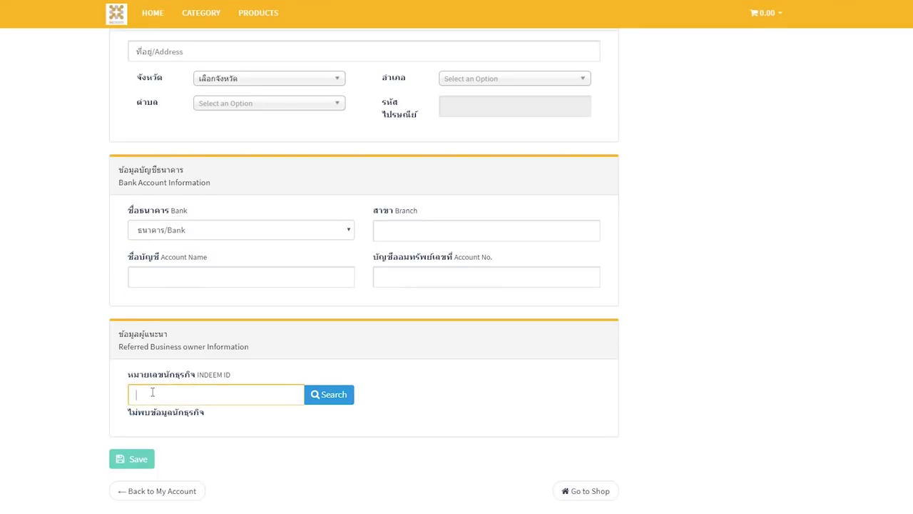
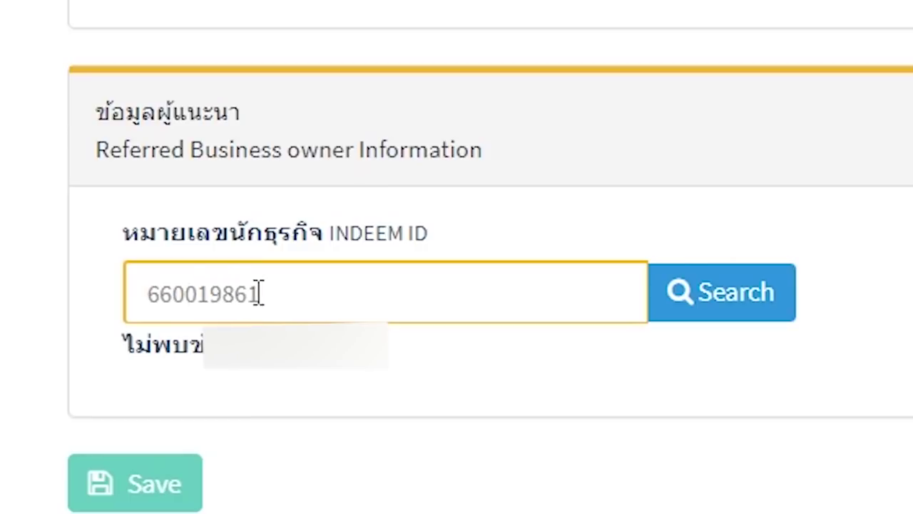
{"action": "left_click", "coordinate": [679, 298]}
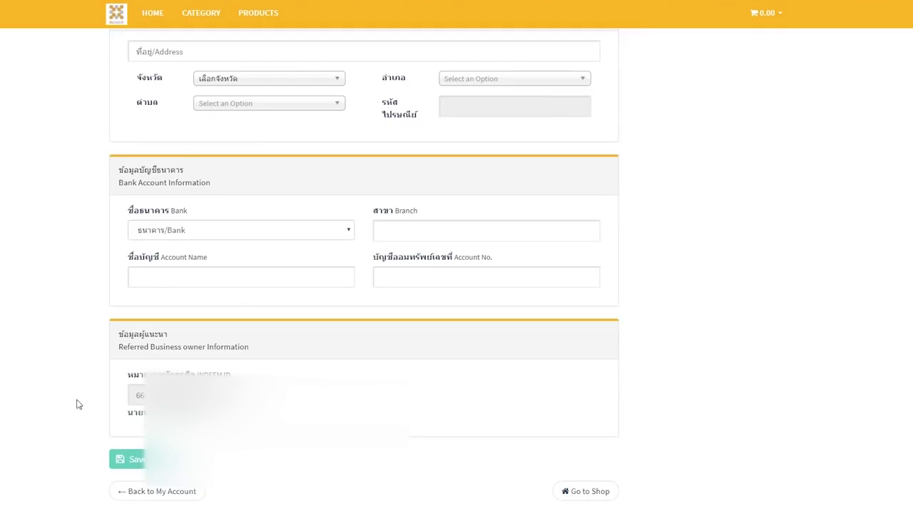
{"action": "scroll", "coordinate": [78, 404], "scroll_direction": "up", "scroll_amount": 2}
{"action": "scroll", "coordinate": [162, 98], "scroll_direction": "down", "scroll_amount": 1}
Check the My addresses page without saving a new address, then go to the Products listing
{"action": "left_click", "coordinate": [158, 497]}
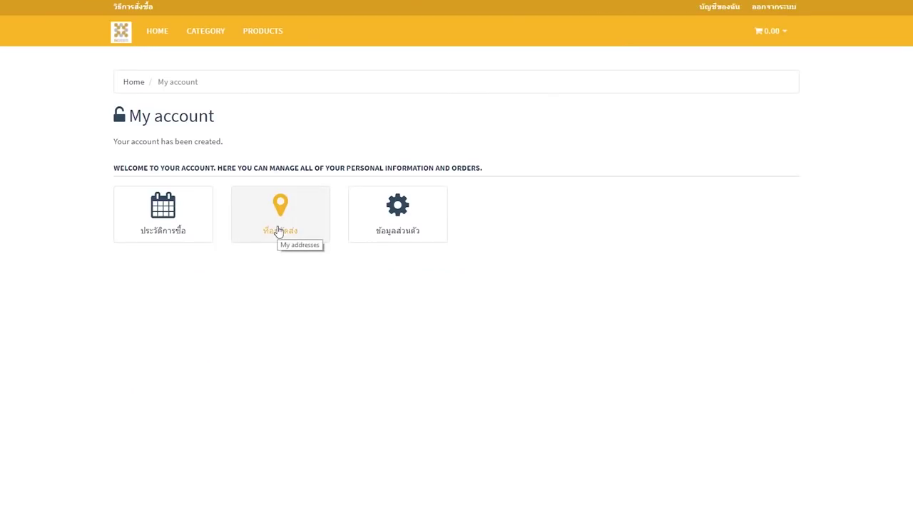
{"action": "left_click", "coordinate": [279, 232]}
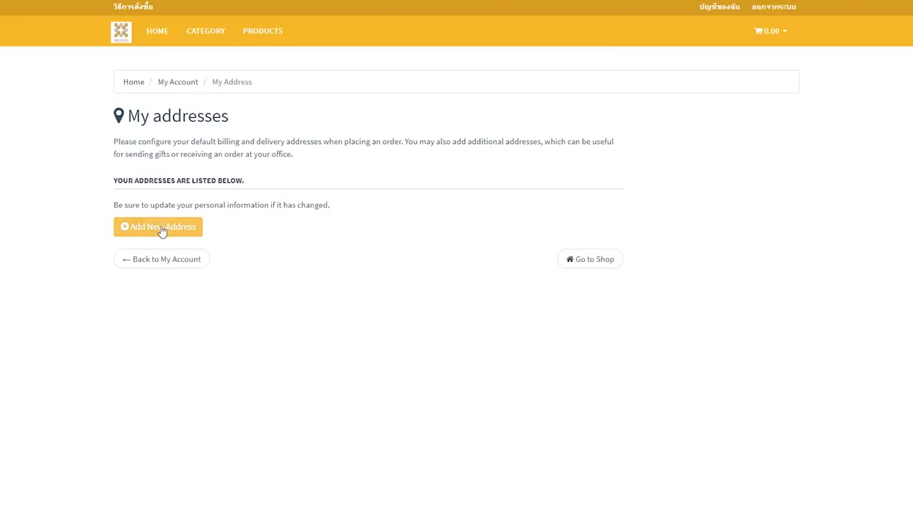
{"action": "left_click", "coordinate": [162, 228]}
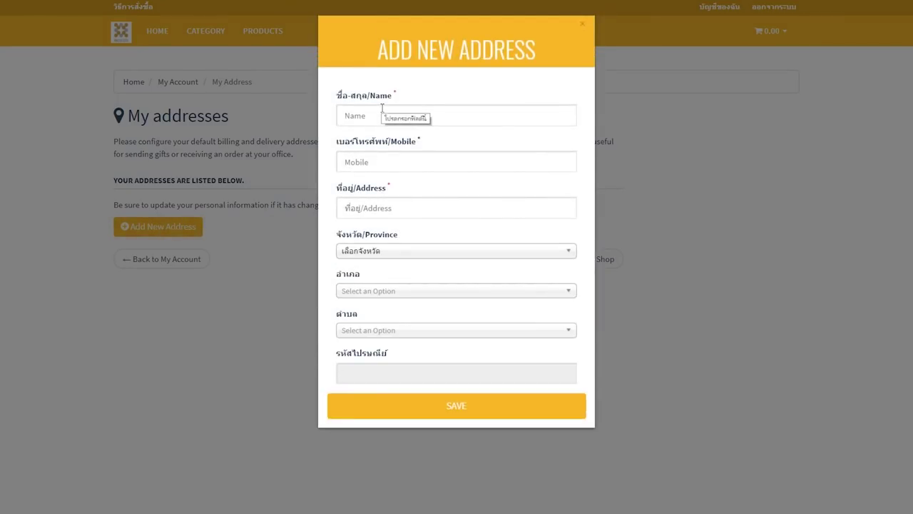
{"action": "left_click", "coordinate": [142, 190]}
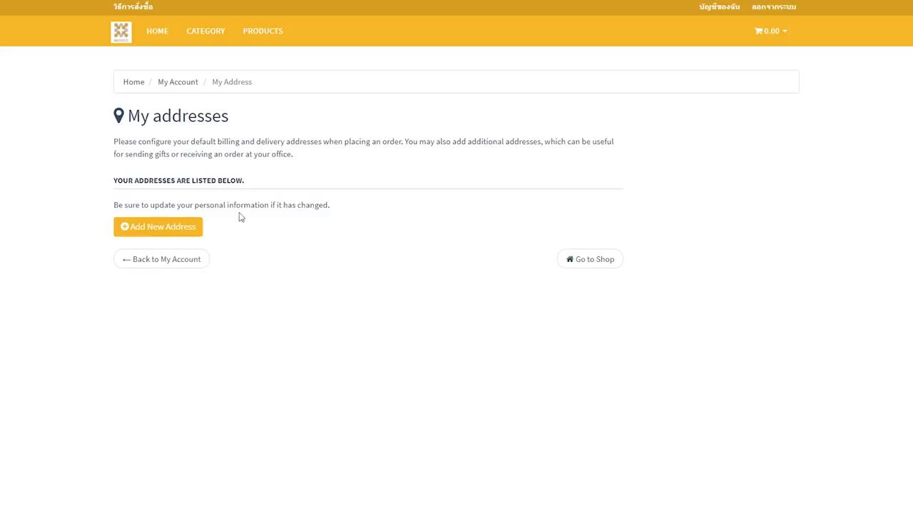
{"action": "left_click", "coordinate": [261, 31]}
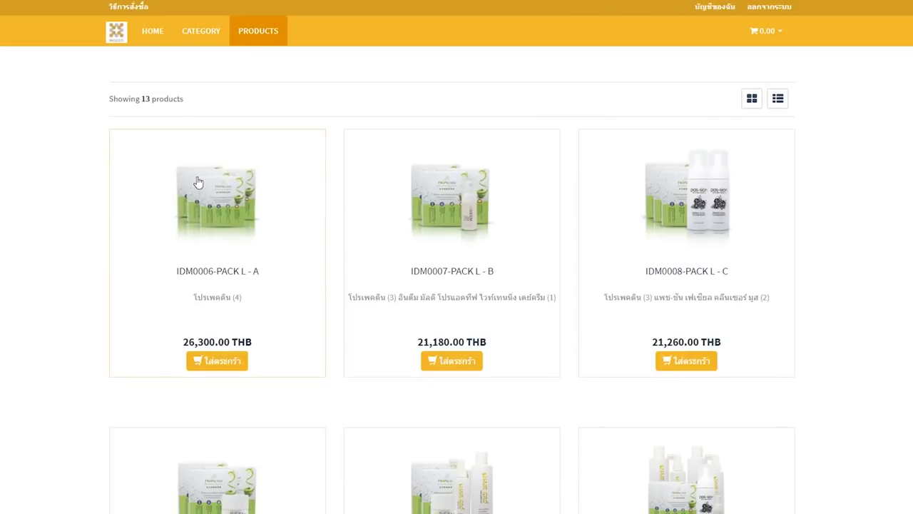
{"action": "scroll", "coordinate": [120, 262], "scroll_direction": "down", "scroll_amount": 1}
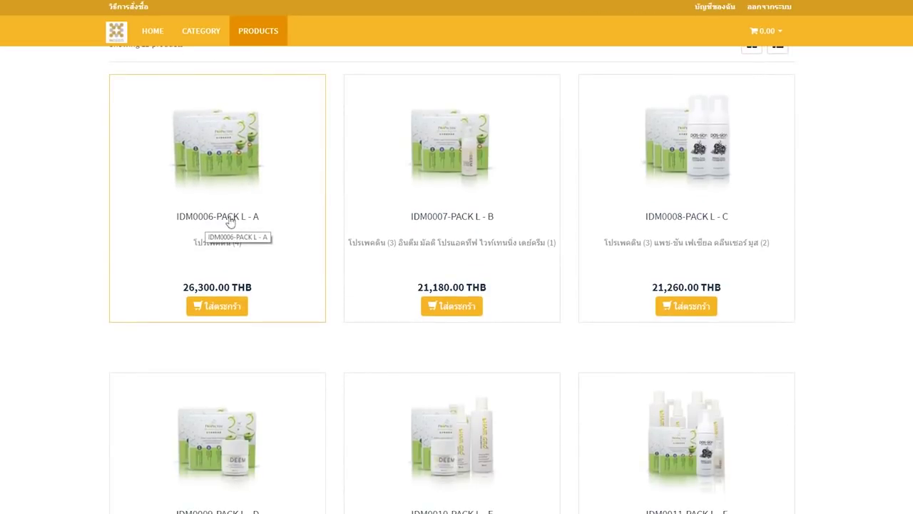
{"action": "scroll", "coordinate": [343, 211], "scroll_direction": "down", "scroll_amount": 3}
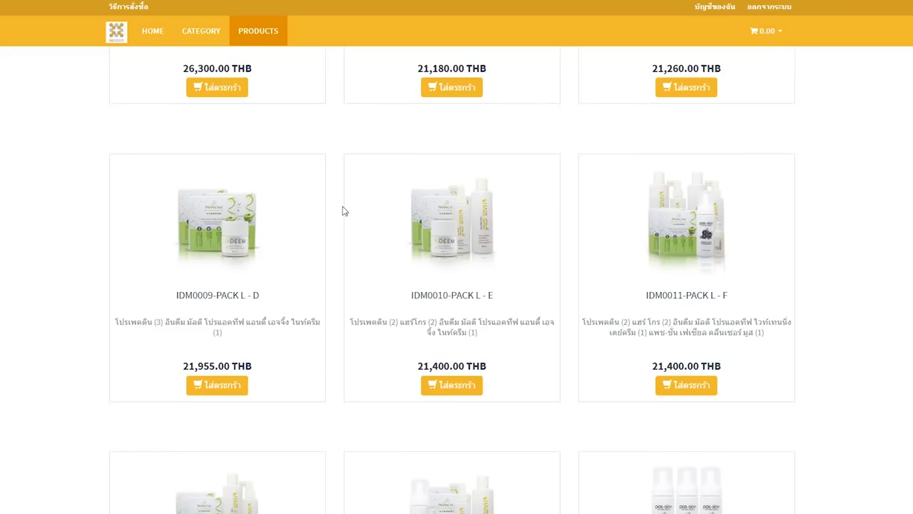
{"action": "scroll", "coordinate": [343, 211], "scroll_direction": "down", "scroll_amount": 3}
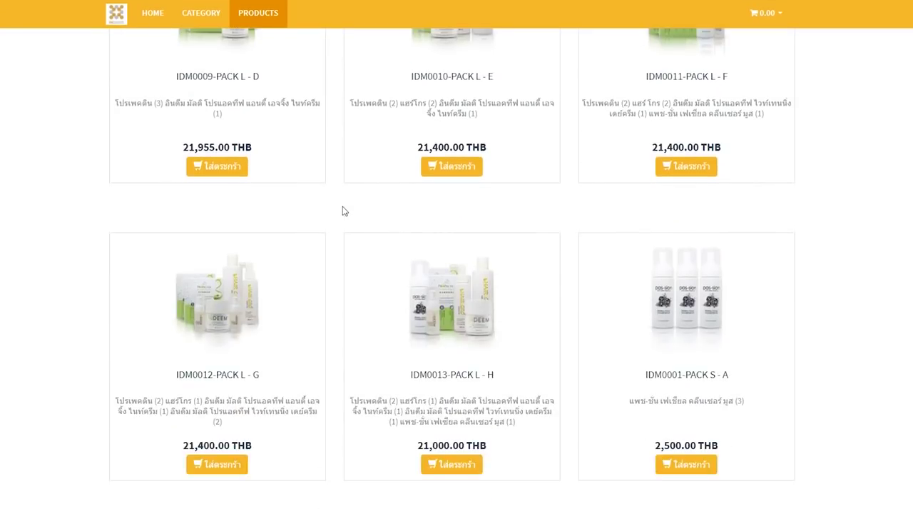
{"action": "scroll", "coordinate": [343, 210], "scroll_direction": "down", "scroll_amount": 5}
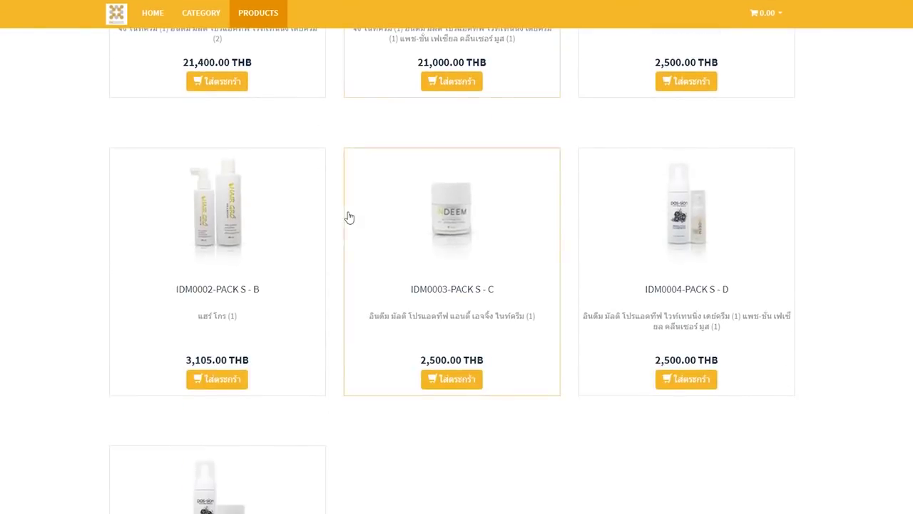
{"action": "scroll", "coordinate": [338, 341], "scroll_direction": "down", "scroll_amount": 2}
{"action": "scroll", "coordinate": [400, 367], "scroll_direction": "up", "scroll_amount": 3}
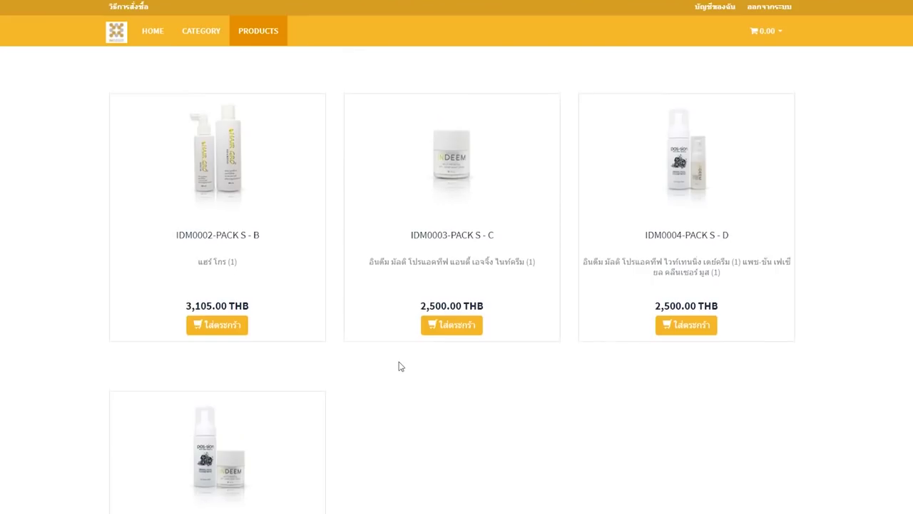
{"action": "scroll", "coordinate": [399, 366], "scroll_direction": "up", "scroll_amount": 1}
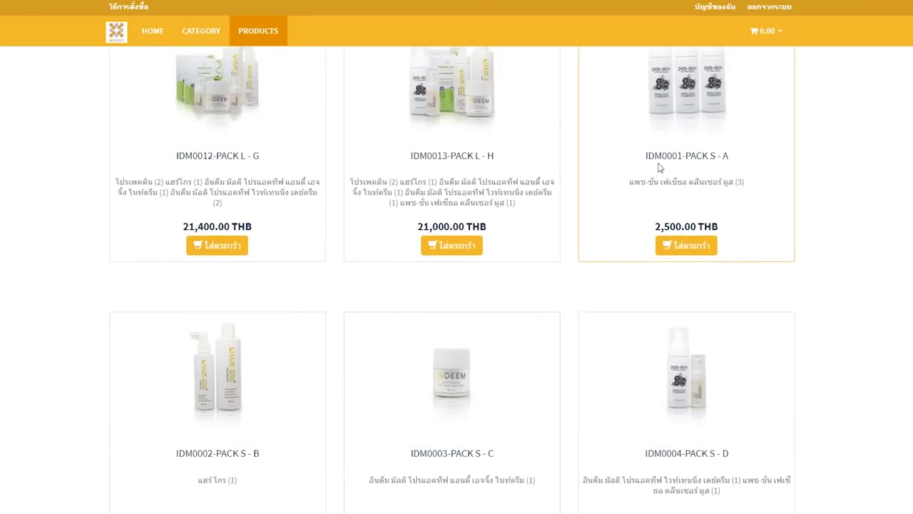
{"action": "scroll", "coordinate": [693, 163], "scroll_direction": "down", "scroll_amount": 3}
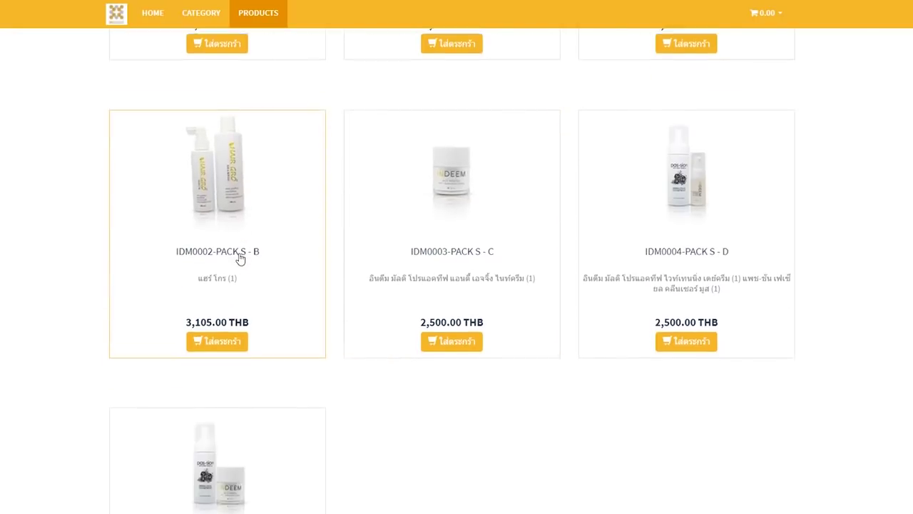
{"action": "scroll", "coordinate": [220, 484], "scroll_direction": "down", "scroll_amount": 2}
{"action": "scroll", "coordinate": [666, 187], "scroll_direction": "up", "scroll_amount": 5}
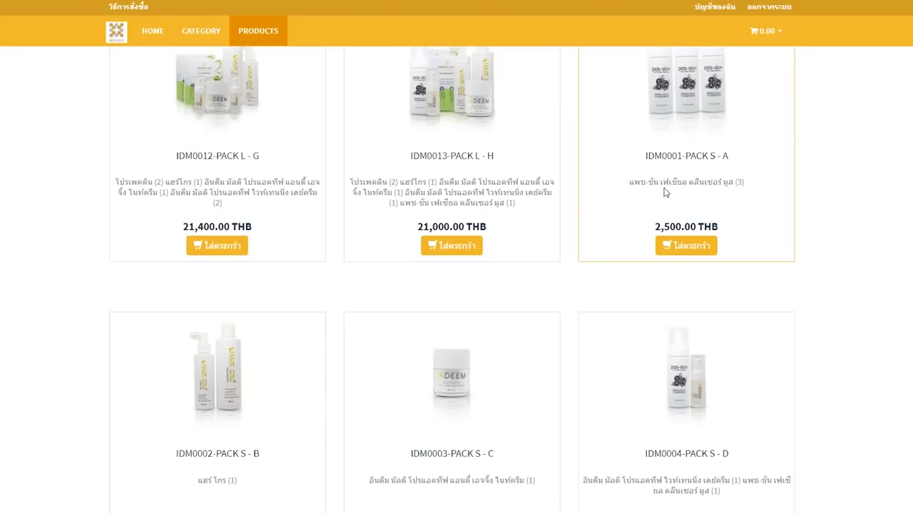
{"action": "scroll", "coordinate": [663, 192], "scroll_direction": "up", "scroll_amount": 1}
{"action": "scroll", "coordinate": [669, 280], "scroll_direction": "down", "scroll_amount": 2}
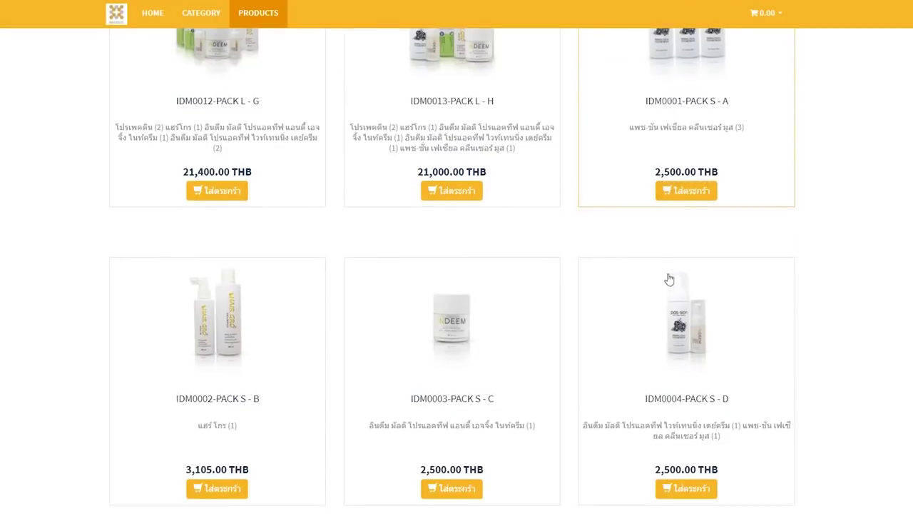
{"action": "scroll", "coordinate": [357, 293], "scroll_direction": "up", "scroll_amount": 2}
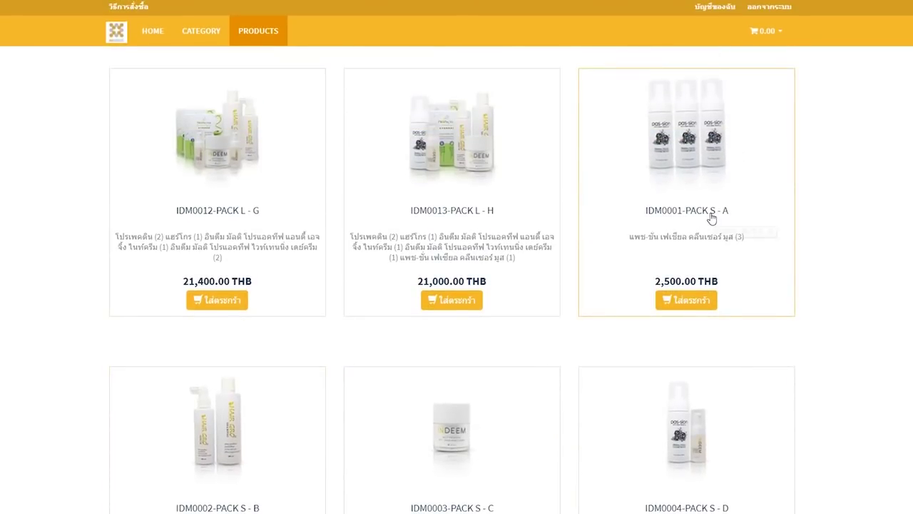
{"action": "scroll", "coordinate": [444, 319], "scroll_direction": "down", "scroll_amount": 3}
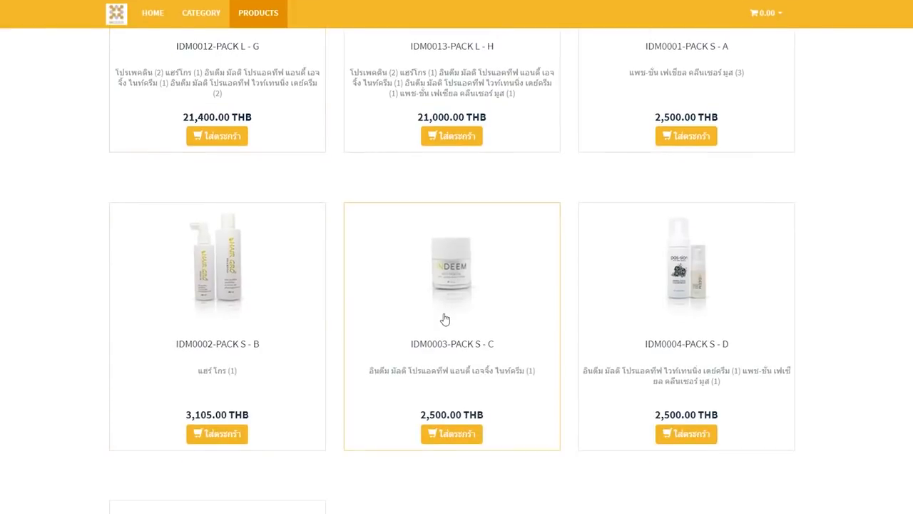
{"action": "scroll", "coordinate": [444, 319], "scroll_direction": "up", "scroll_amount": 3}
{"action": "scroll", "coordinate": [701, 320], "scroll_direction": "down", "scroll_amount": 5}
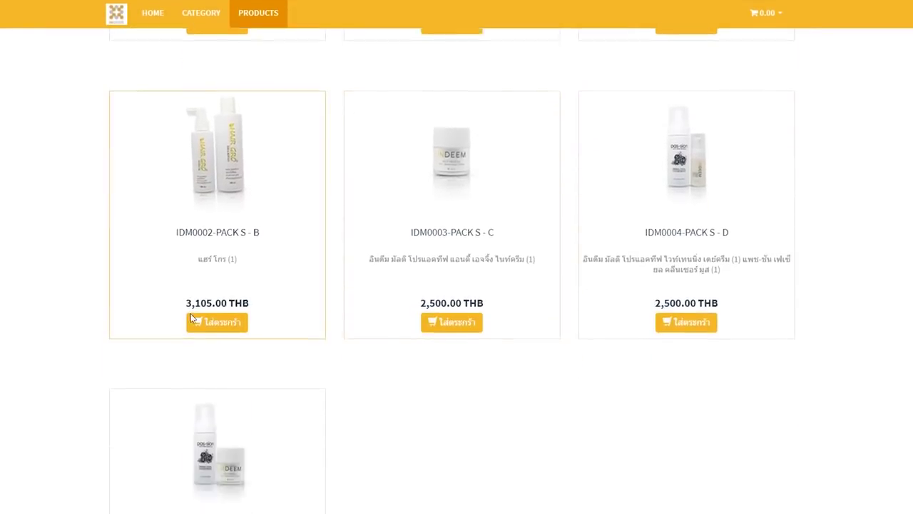
{"action": "scroll", "coordinate": [279, 379], "scroll_direction": "up", "scroll_amount": 3}
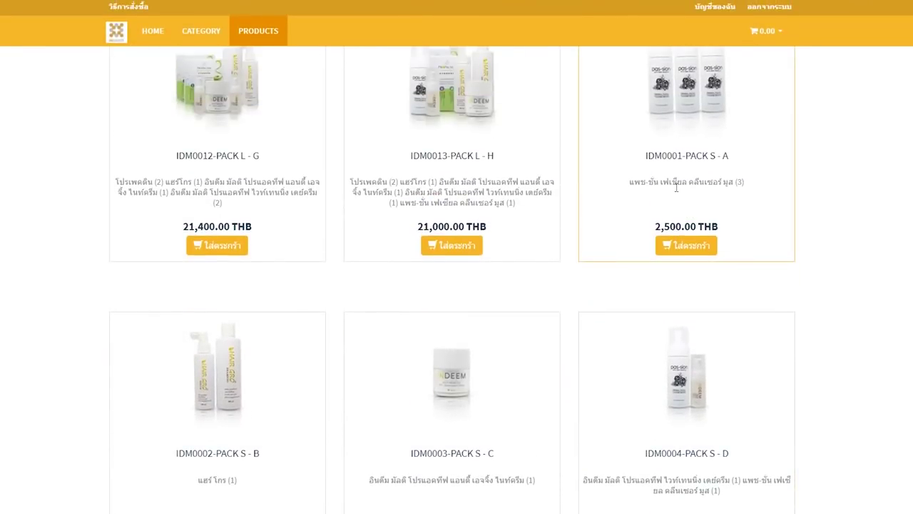
{"action": "scroll", "coordinate": [676, 187], "scroll_direction": "up", "scroll_amount": 7}
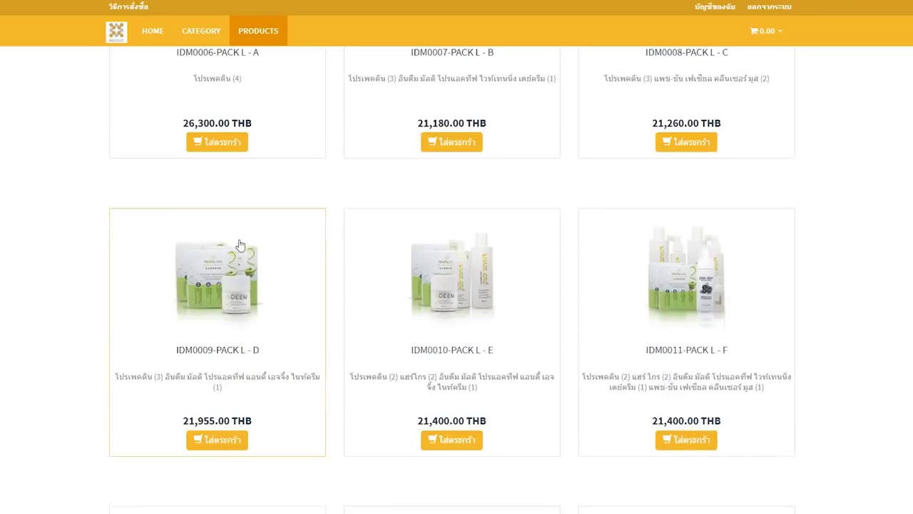
{"action": "scroll", "coordinate": [475, 269], "scroll_direction": "up", "scroll_amount": 2}
{"action": "scroll", "coordinate": [671, 364], "scroll_direction": "down", "scroll_amount": 8}
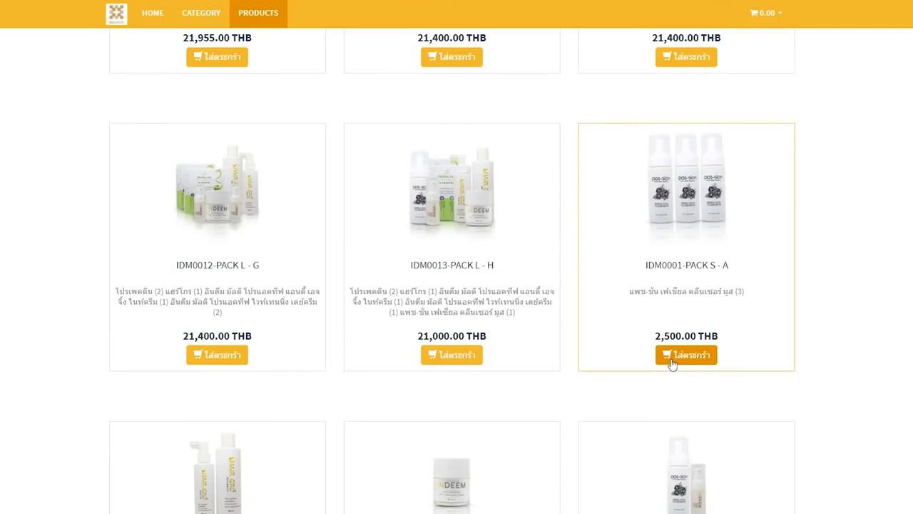
Add IDM0001-PACK S - A (2,500.00) to the cart and go to checkout
{"action": "left_click", "coordinate": [672, 363]}
{"action": "left_click", "coordinate": [760, 14]}
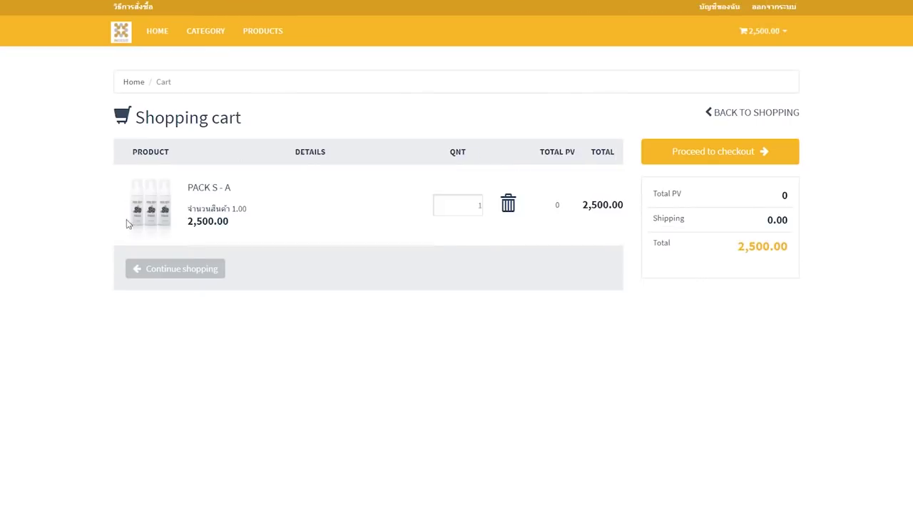
{"action": "left_click", "coordinate": [683, 164]}
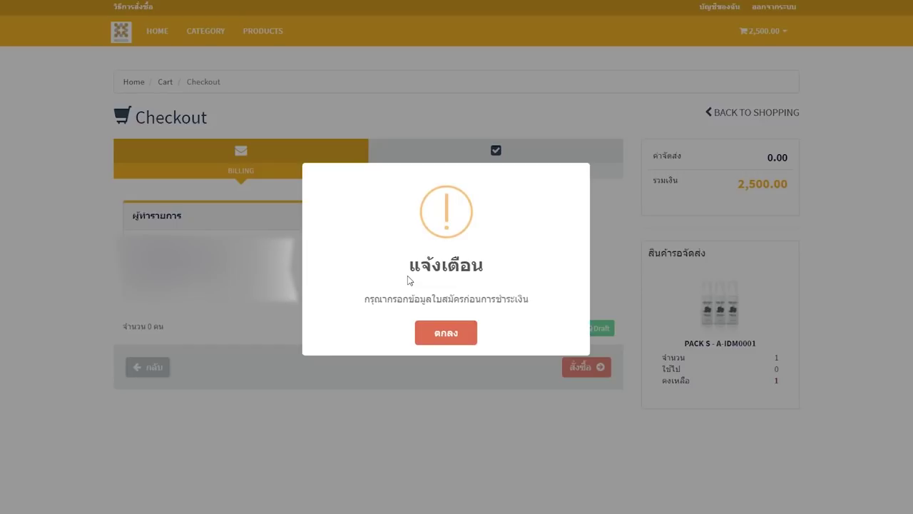
Dismiss the application-form warning and pick the company pickup address as the recipient
{"action": "left_click", "coordinate": [446, 337]}
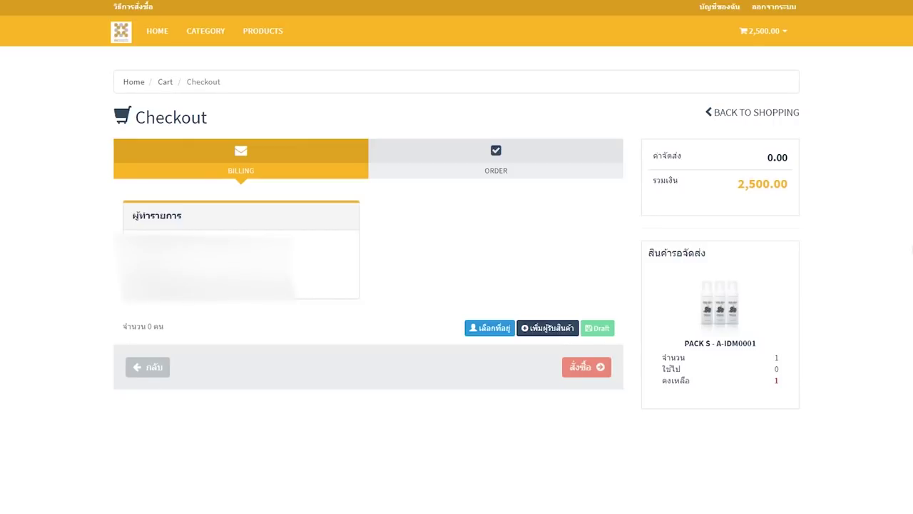
{"action": "left_click", "coordinate": [491, 332]}
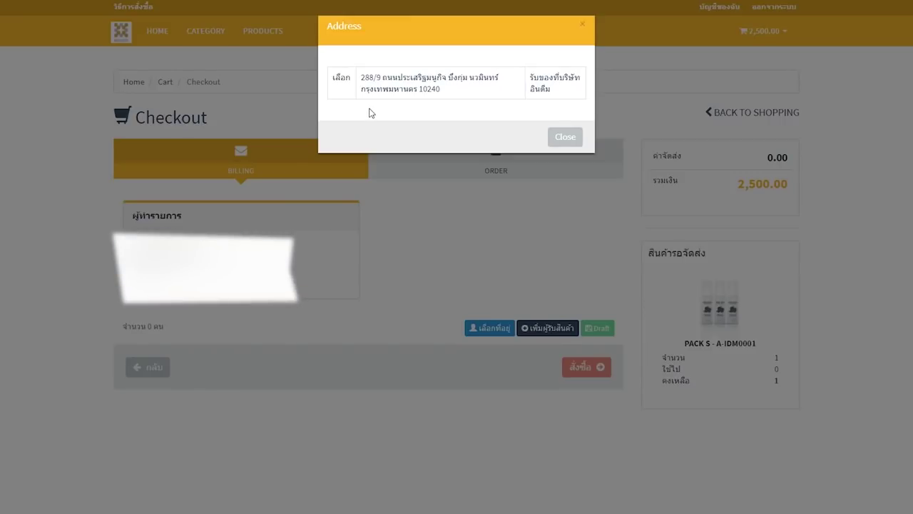
{"action": "left_click", "coordinate": [342, 78]}
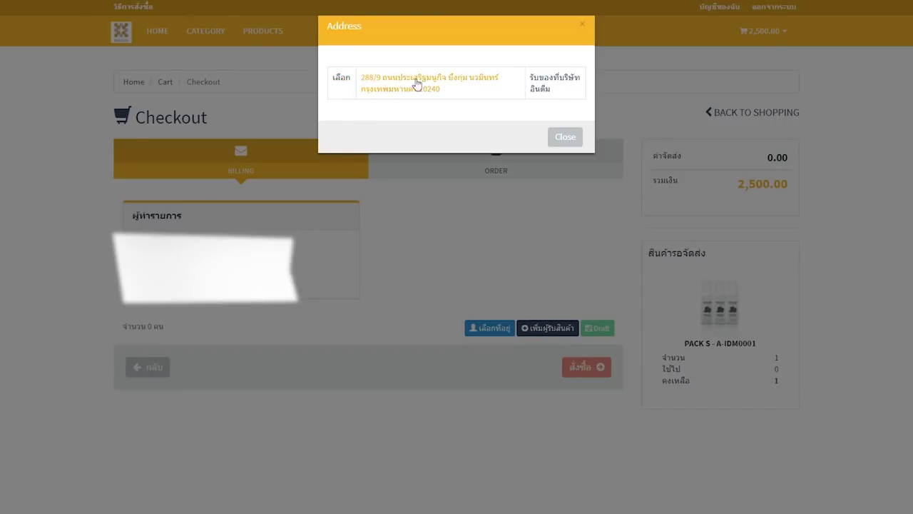
{"action": "left_click", "coordinate": [341, 80]}
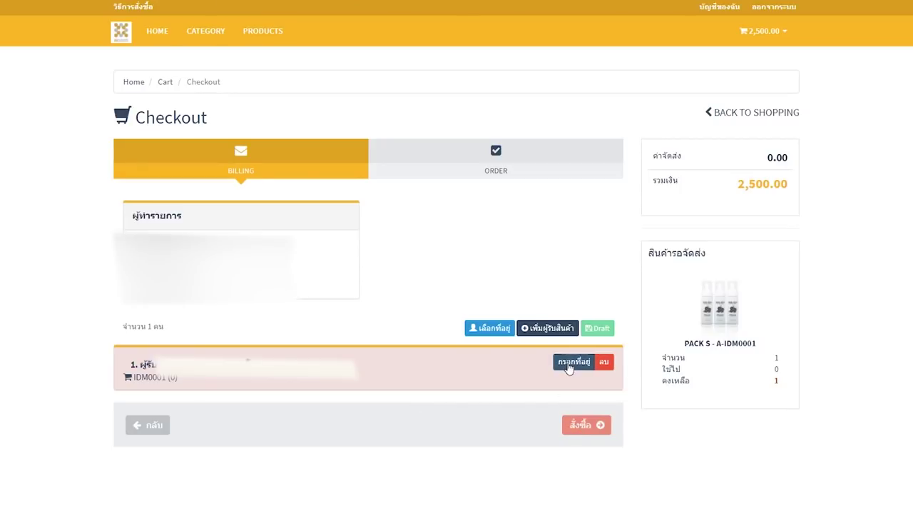
Assign quantity 1 of PACK S - A to the recipient and place the order
{"action": "left_click", "coordinate": [569, 362]}
{"action": "scroll", "coordinate": [569, 368], "scroll_direction": "down", "scroll_amount": 2}
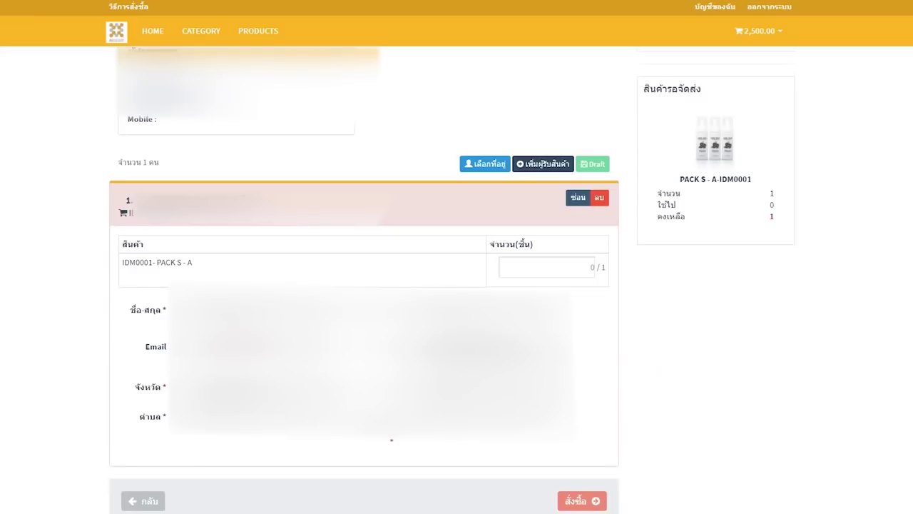
{"action": "left_click", "coordinate": [550, 270]}
{"action": "type", "text": "1"}
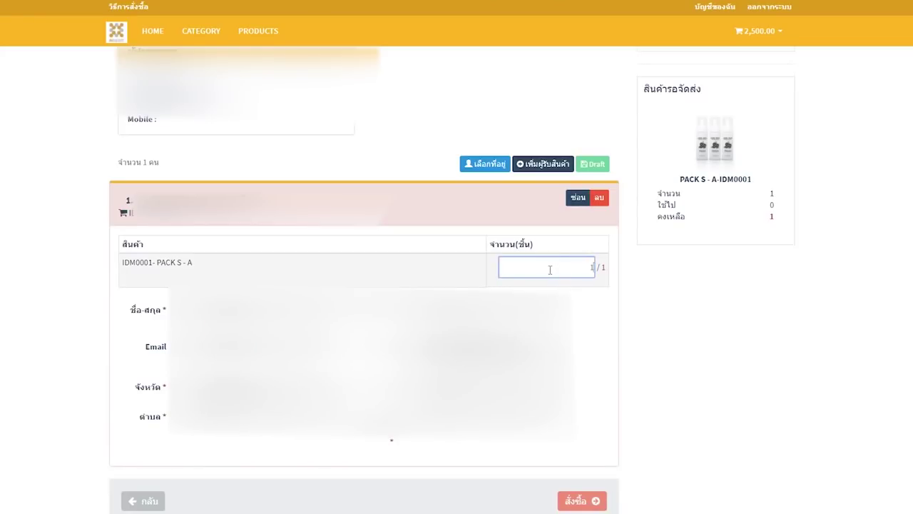
{"action": "left_click", "coordinate": [647, 311]}
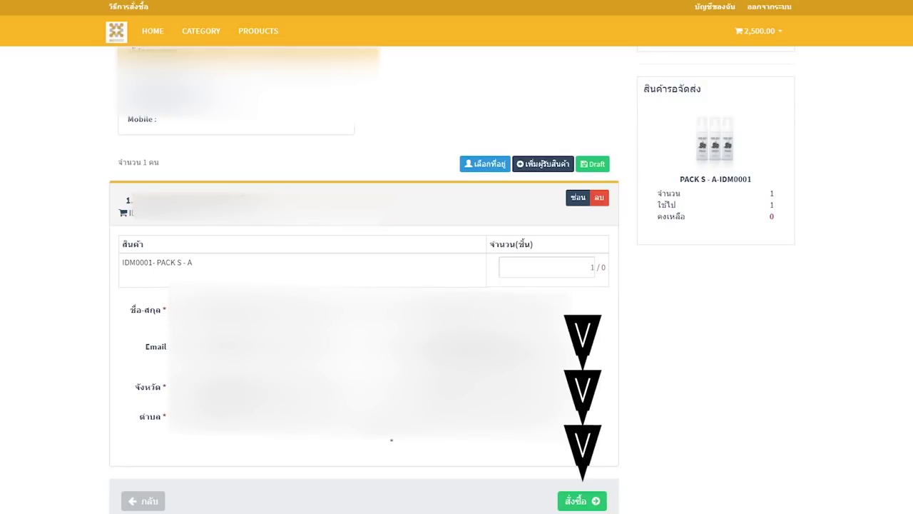
{"action": "left_click", "coordinate": [572, 503]}
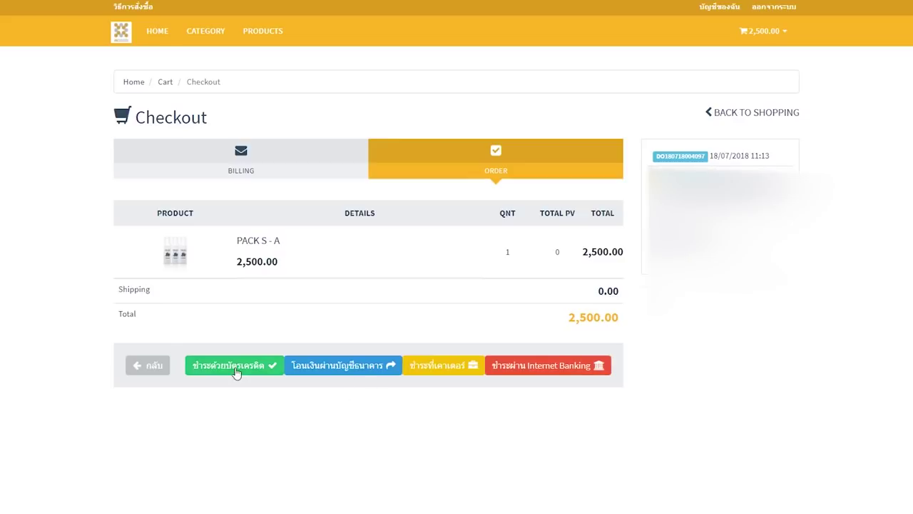
{"action": "left_click", "coordinate": [382, 369]}
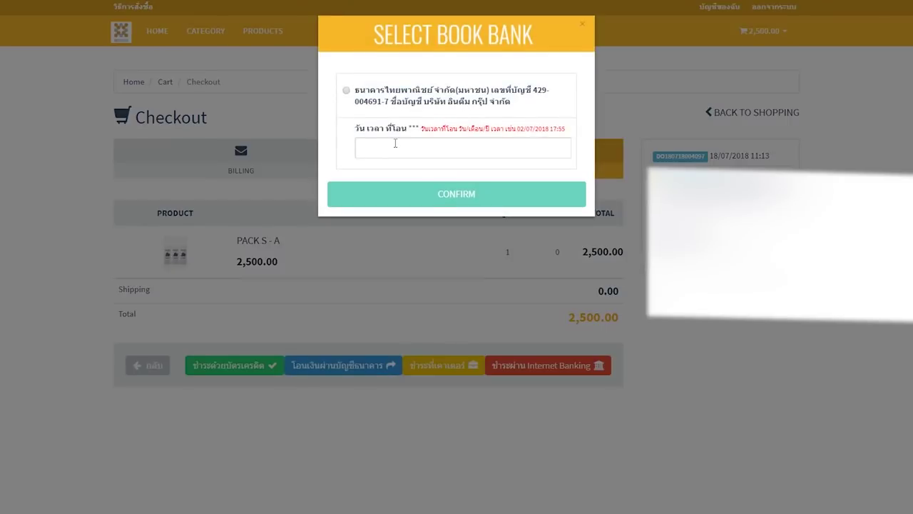
{"action": "left_click", "coordinate": [346, 91]}
{"action": "left_click", "coordinate": [381, 150]}
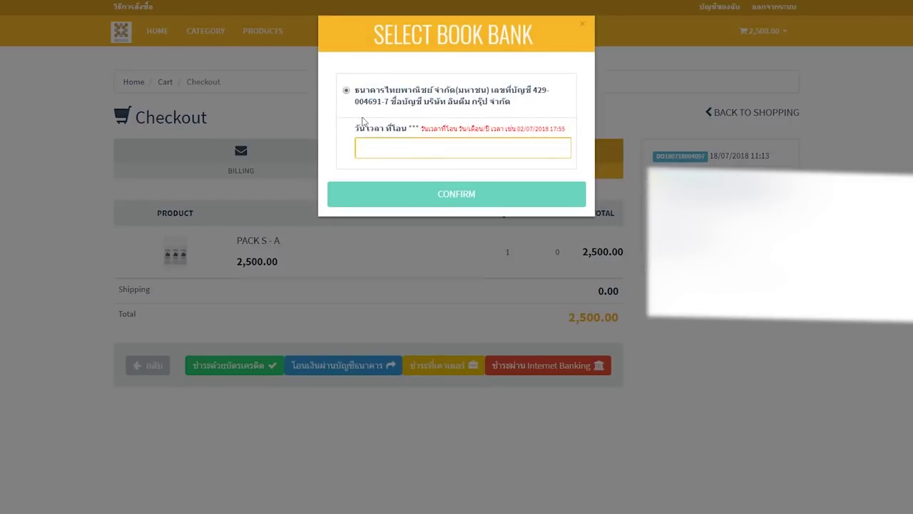
{"action": "left_click", "coordinate": [40, 235]}
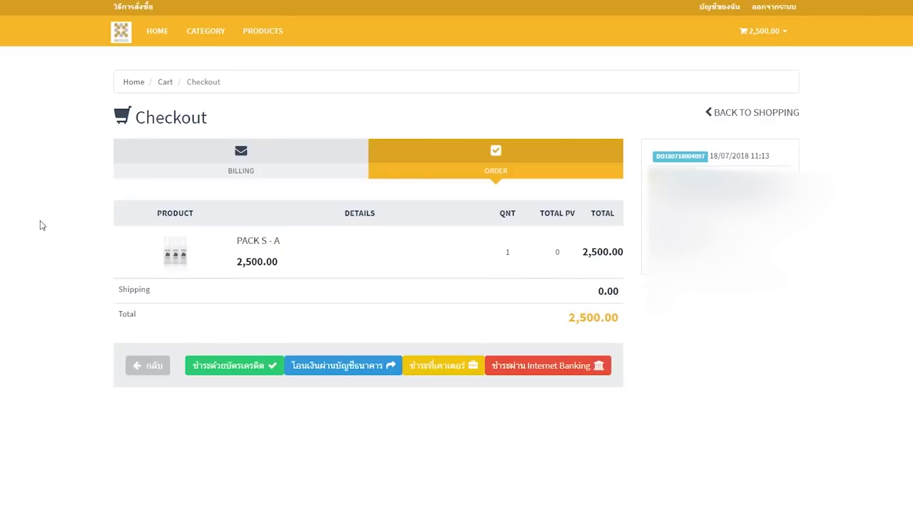